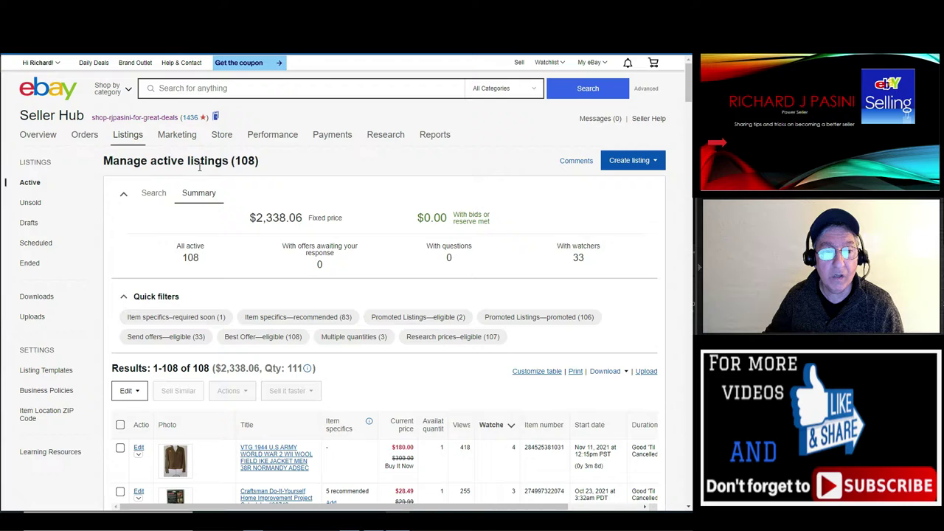
Open all active listings for bulk editing, replacing the previously worked-on listings with the newly selected ones
scroll(199, 167, down, 3)
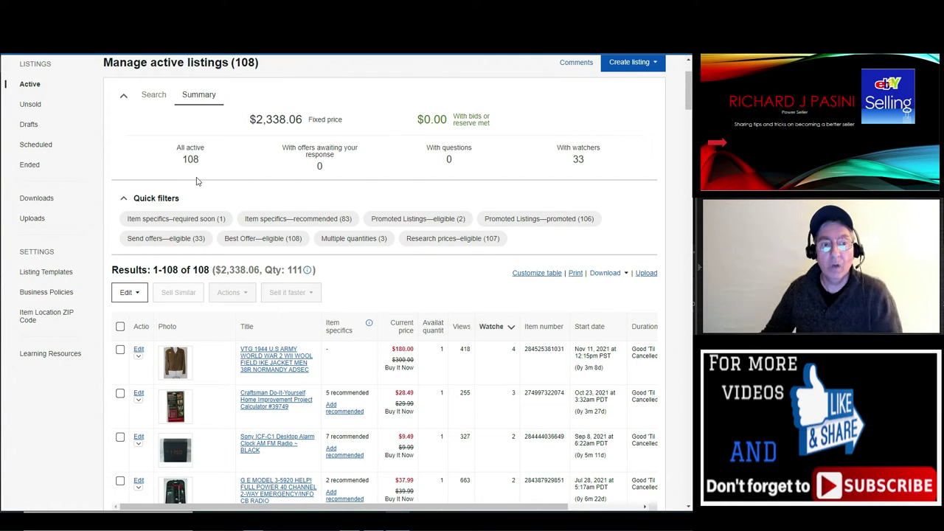
scroll(197, 181, down, 3)
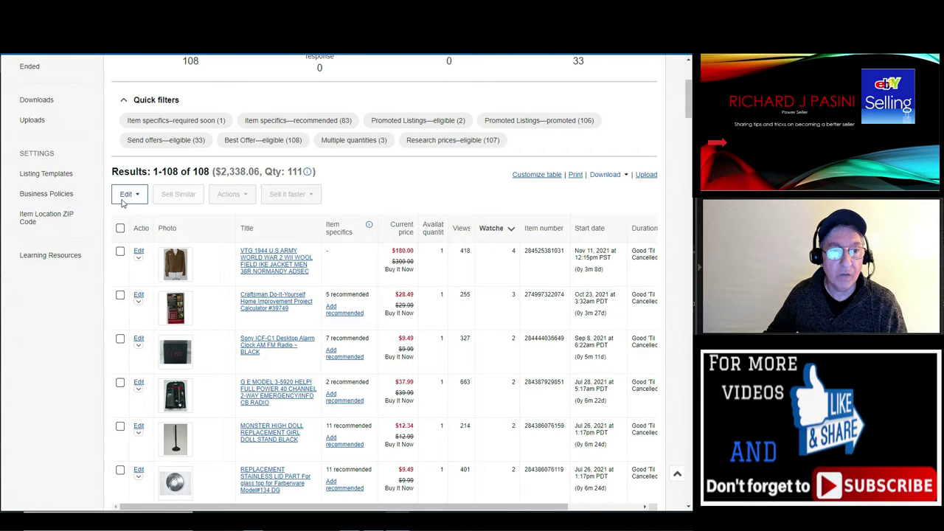
click(120, 229)
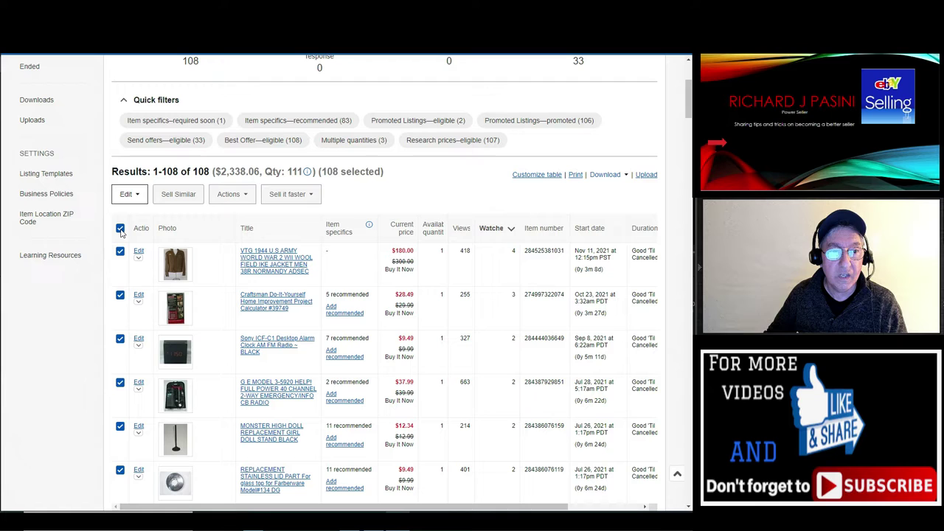
click(138, 195)
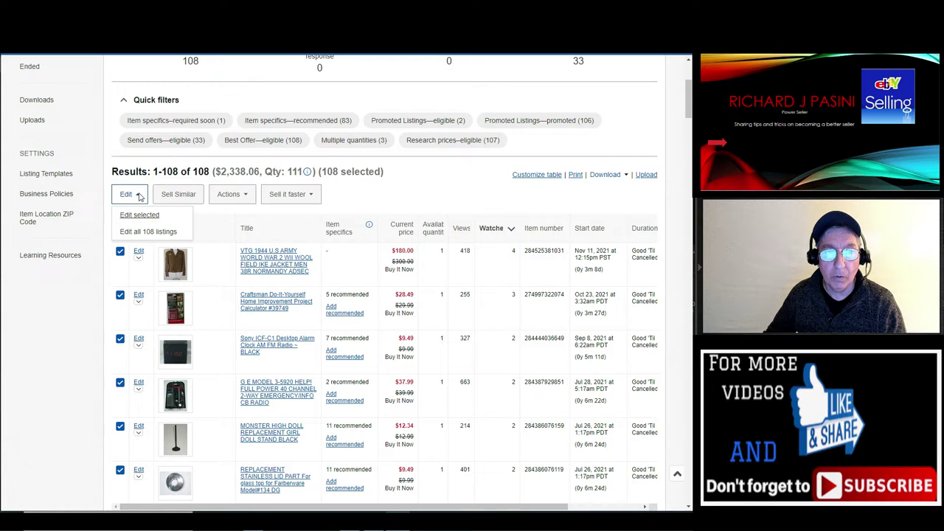
click(153, 236)
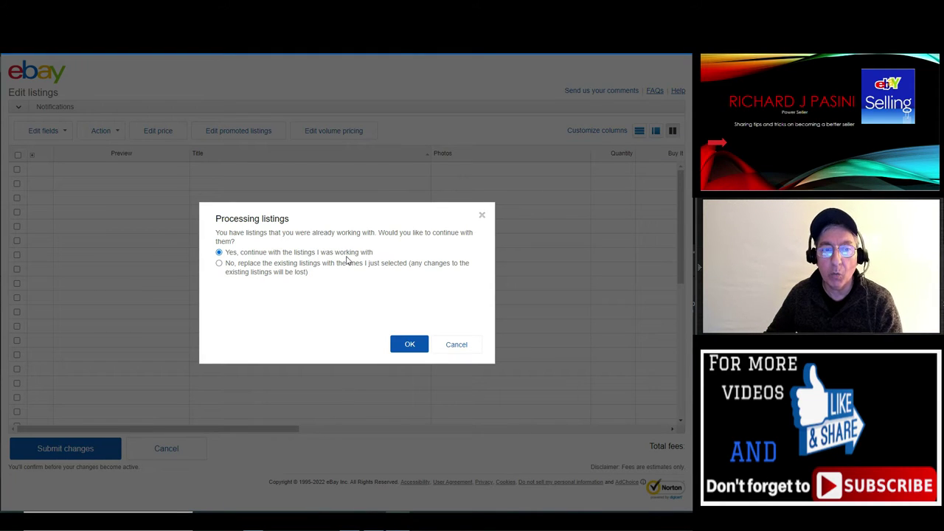
click(219, 263)
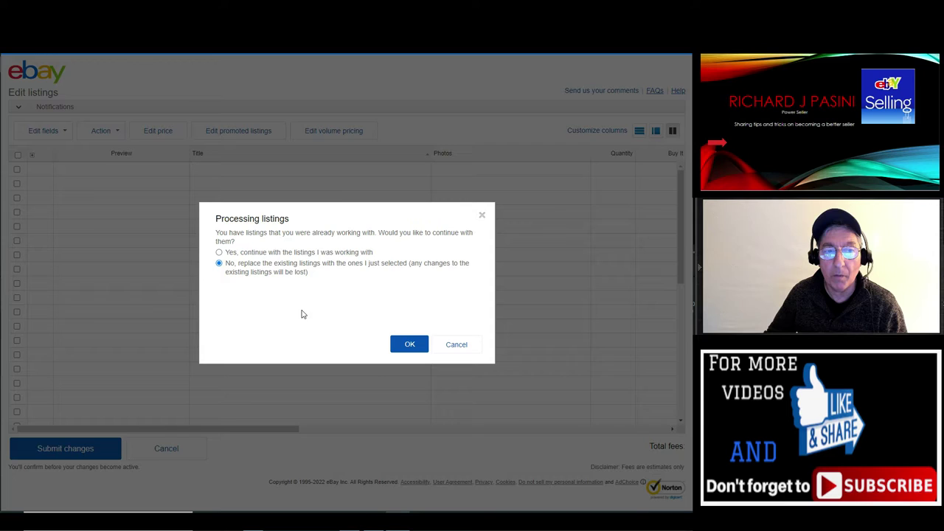
click(410, 346)
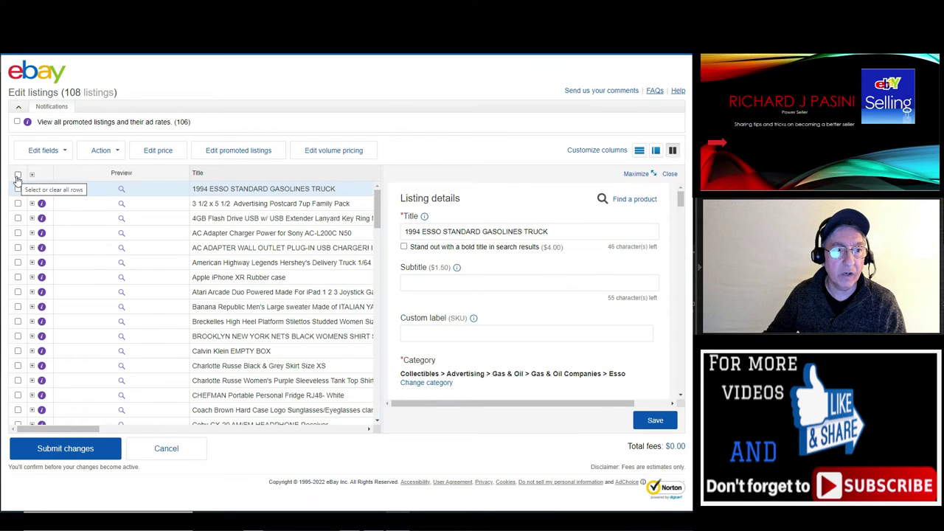
Select every listing in the bulk editor and open the Price, quantity, Best Offer fields for editing
click(17, 176)
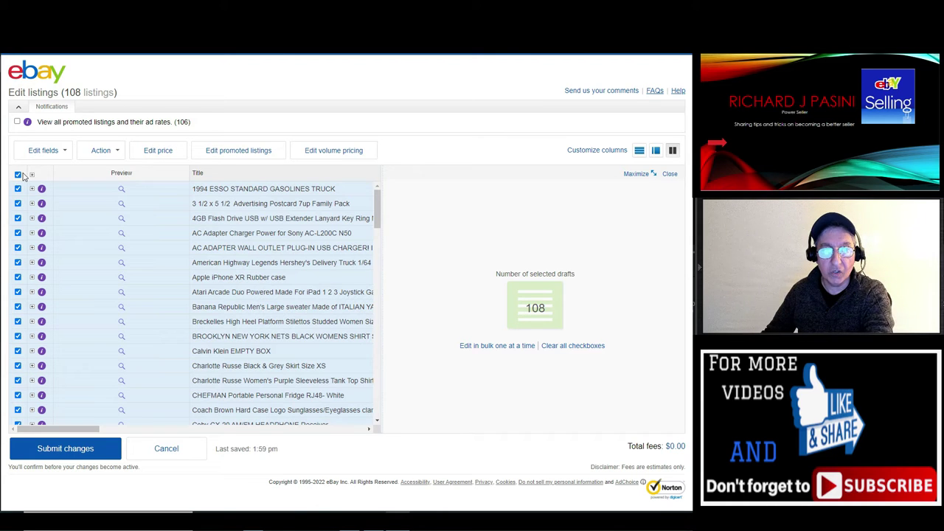
click(64, 155)
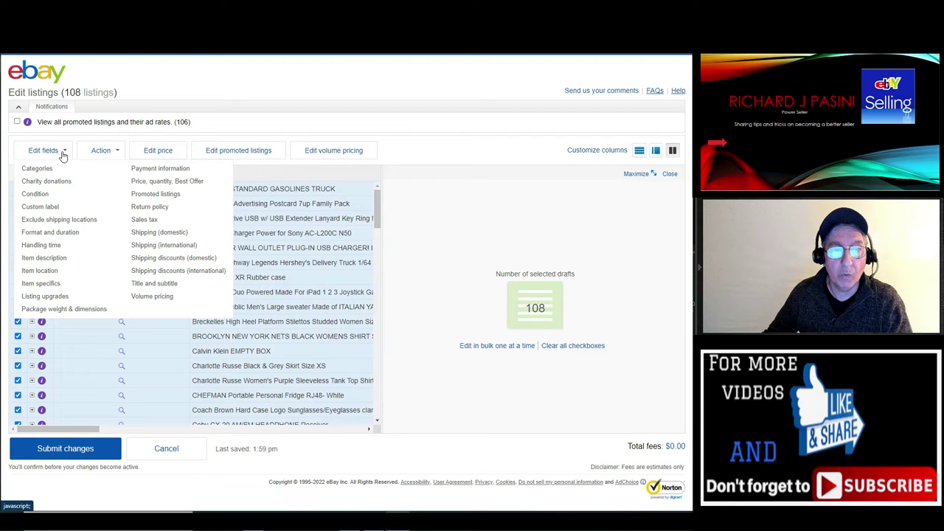
click(103, 152)
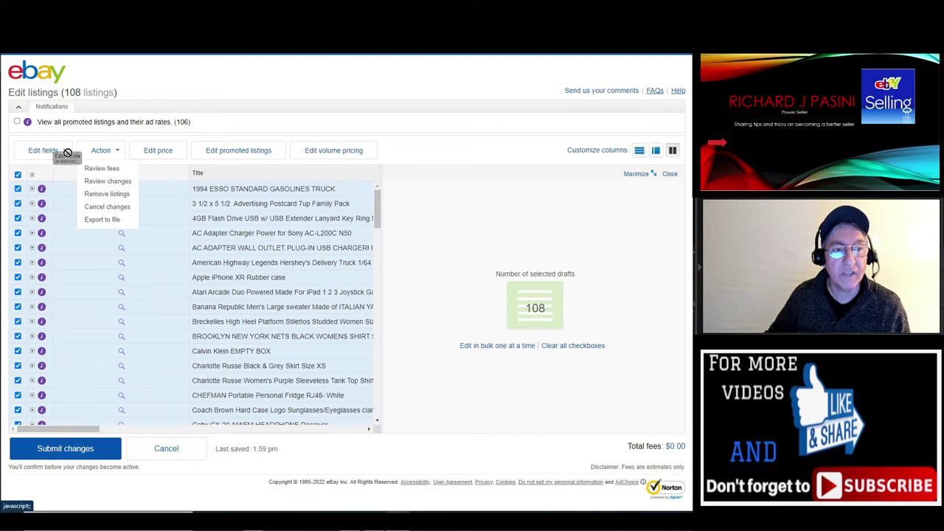
click(66, 150)
click(67, 150)
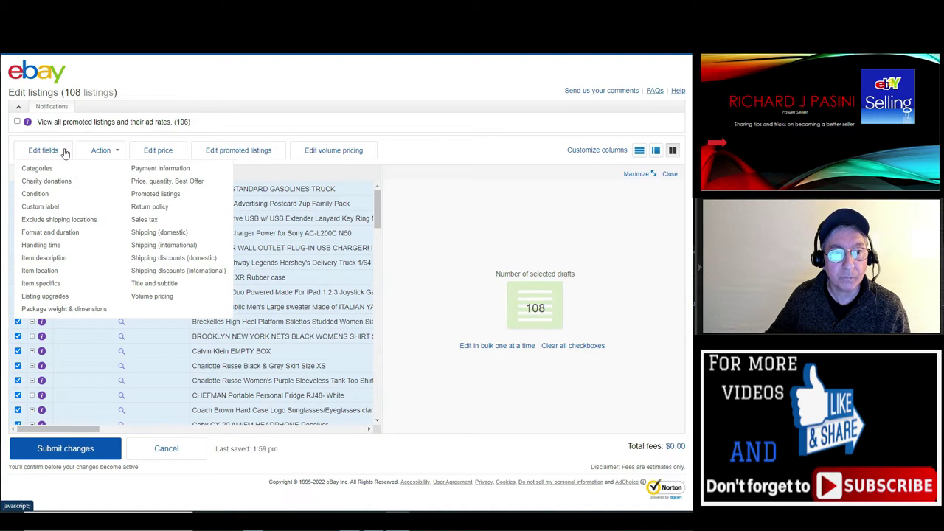
click(183, 188)
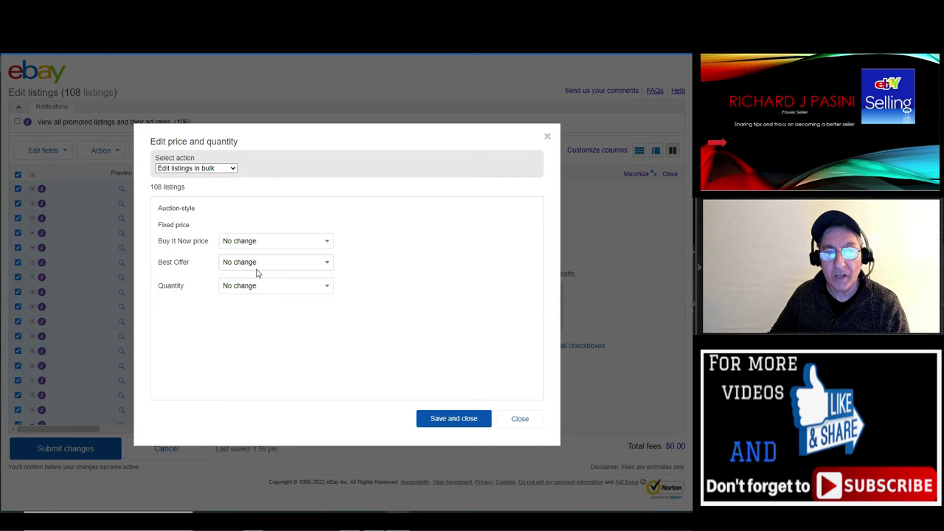
Add Best Offer to all listings, keeping the Buy It Now and auto-accept prices at No change, and save the edit
click(327, 264)
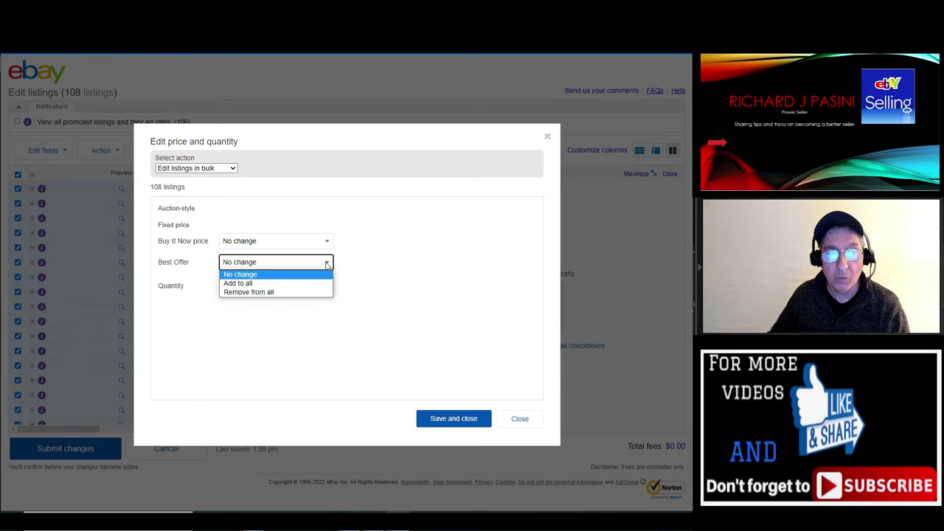
click(264, 284)
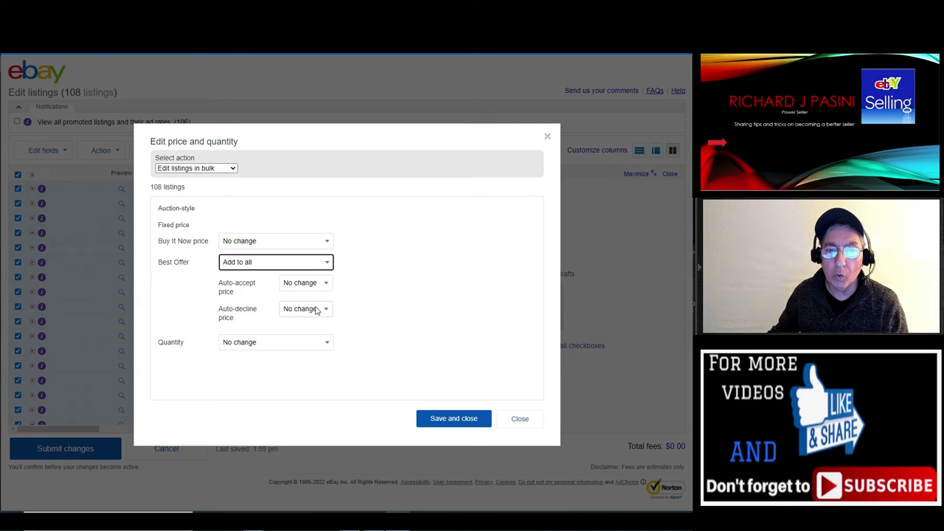
click(327, 285)
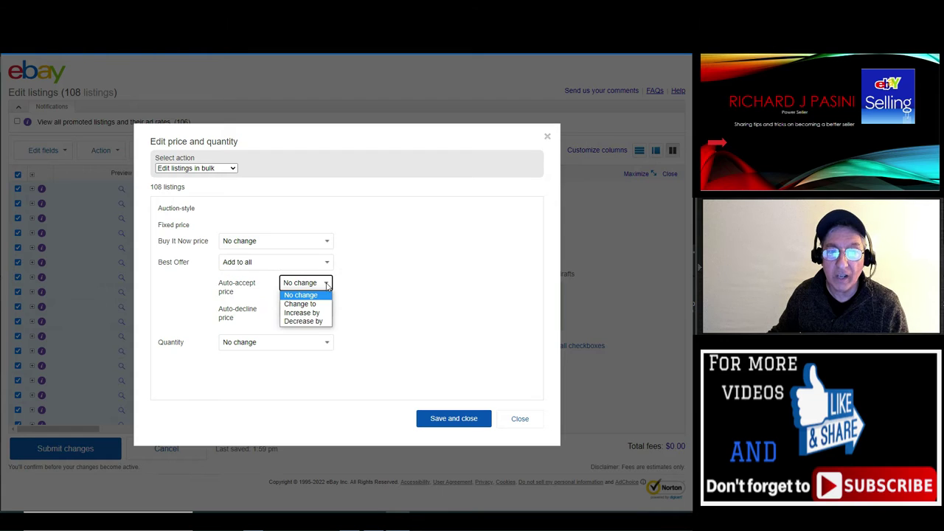
click(376, 287)
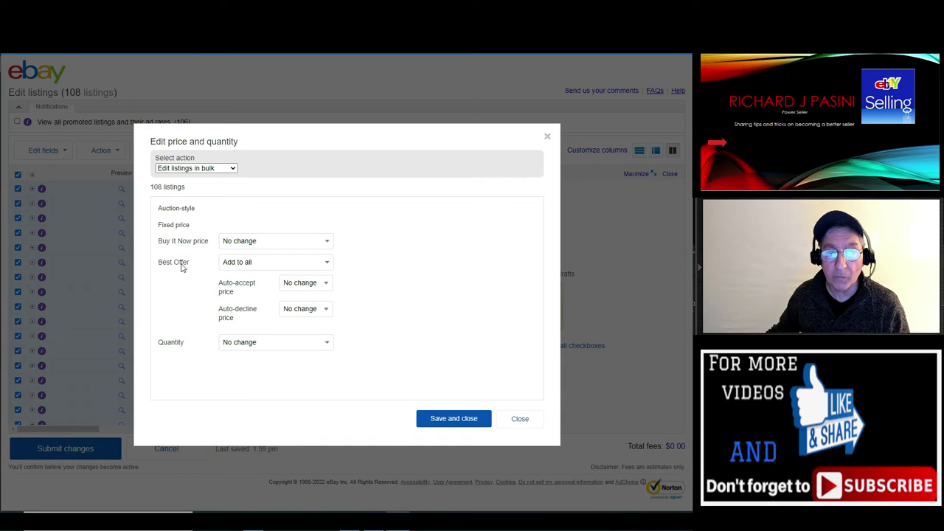
click(328, 244)
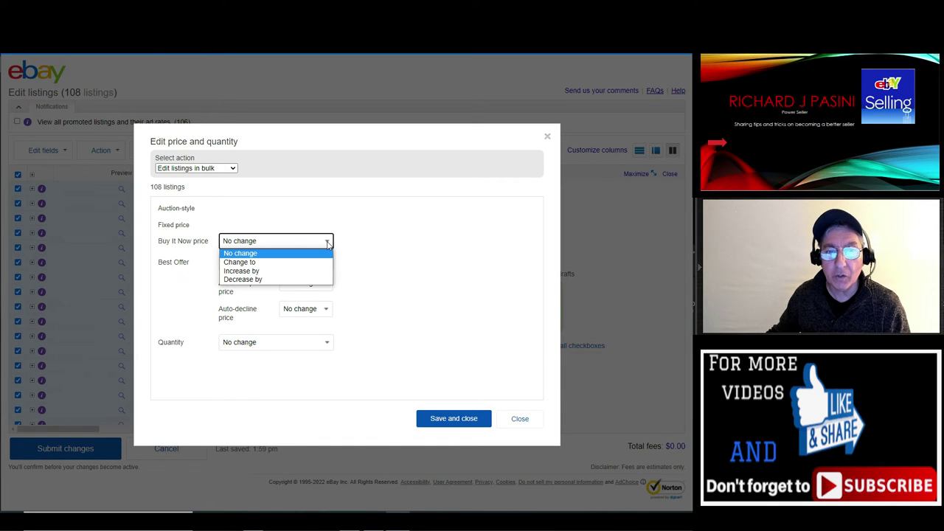
click(389, 254)
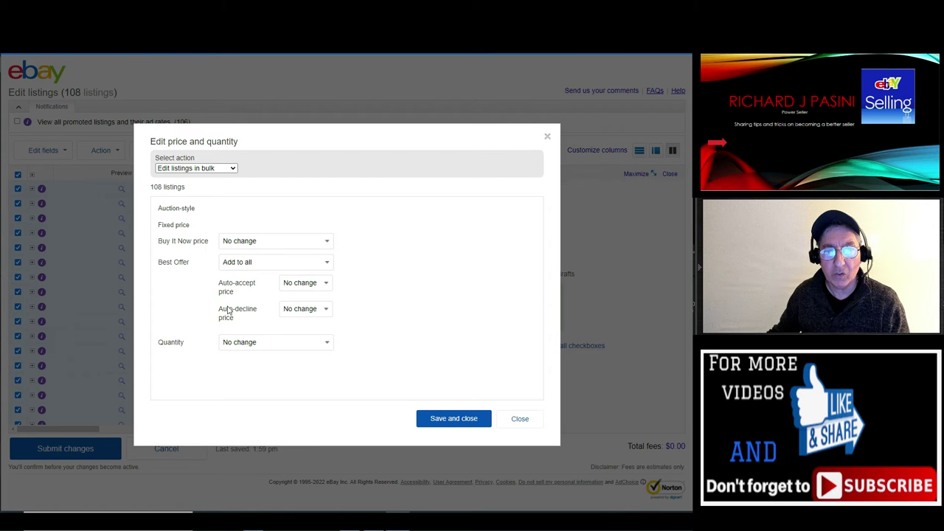
click(443, 419)
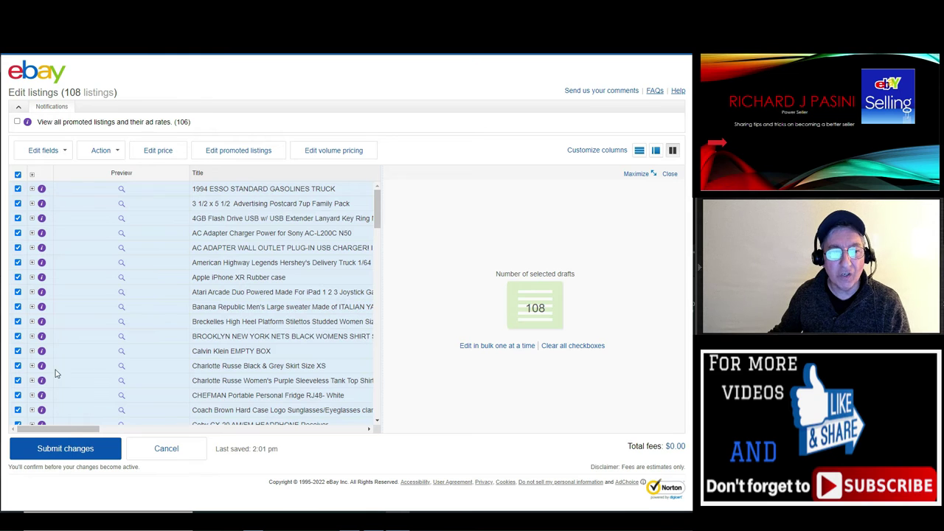
Submit and confirm the bulk changes for all listings, then return to the active listings
scroll(55, 373, down, 2)
scroll(59, 391, up, 2)
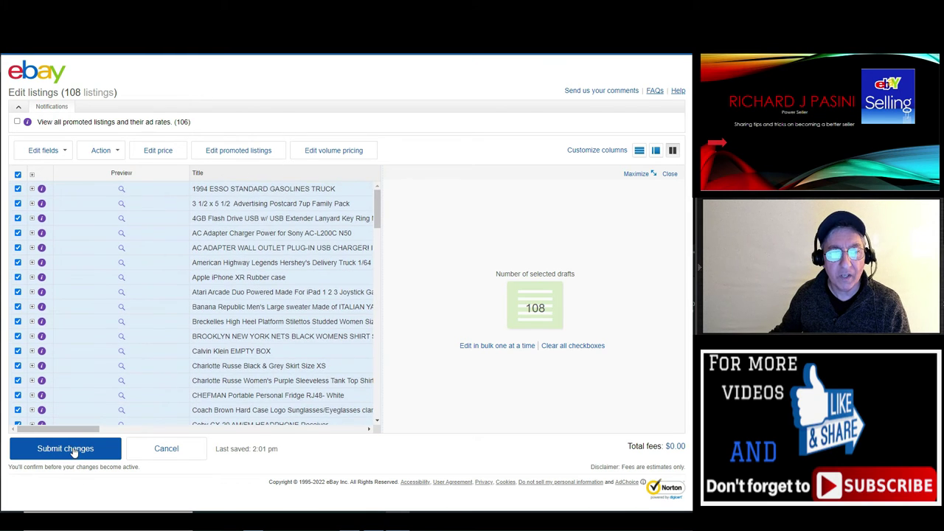
click(74, 452)
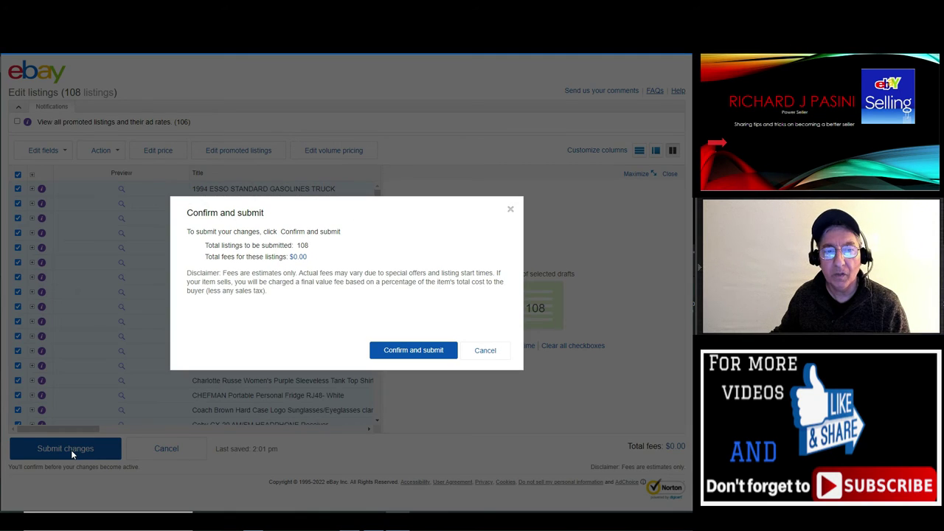
click(400, 353)
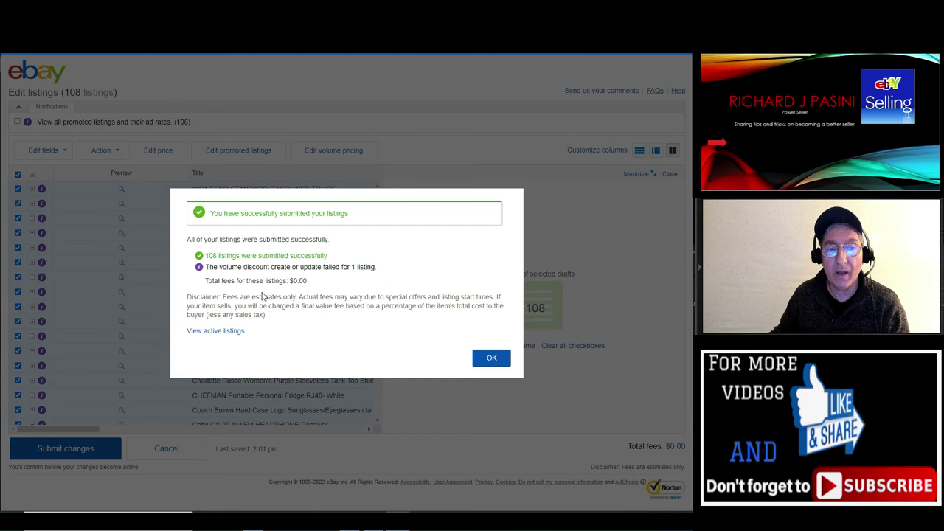
click(496, 360)
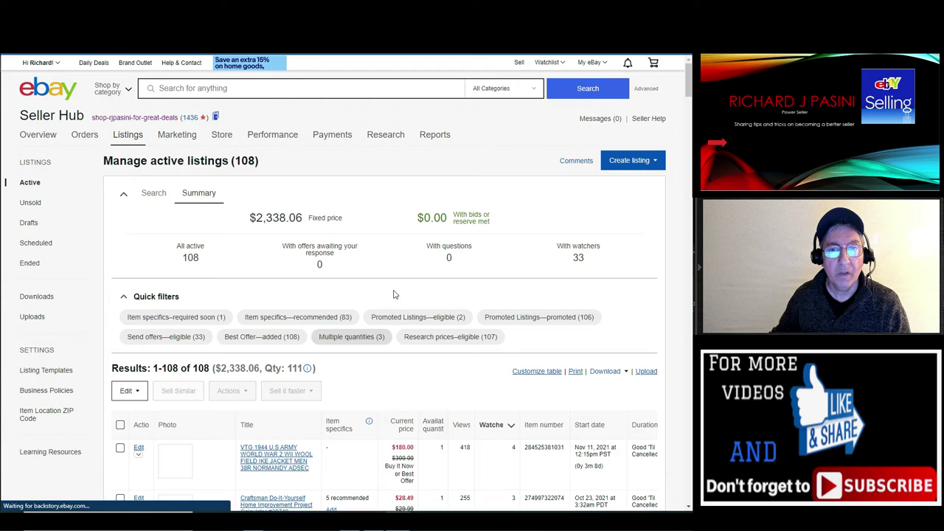
Review the current price column of the active listings for the Best Offer option
scroll(312, 204, down, 2)
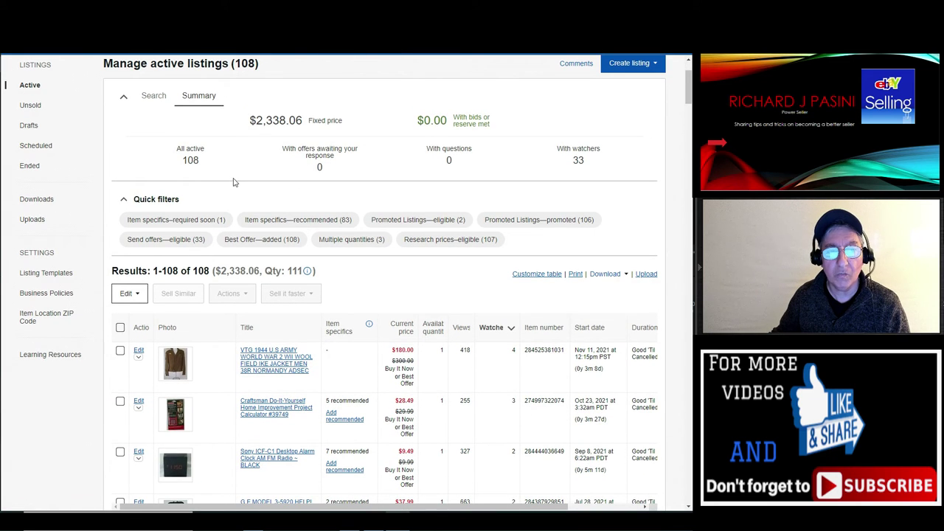
scroll(249, 185, down, 2)
scroll(318, 207, down, 2)
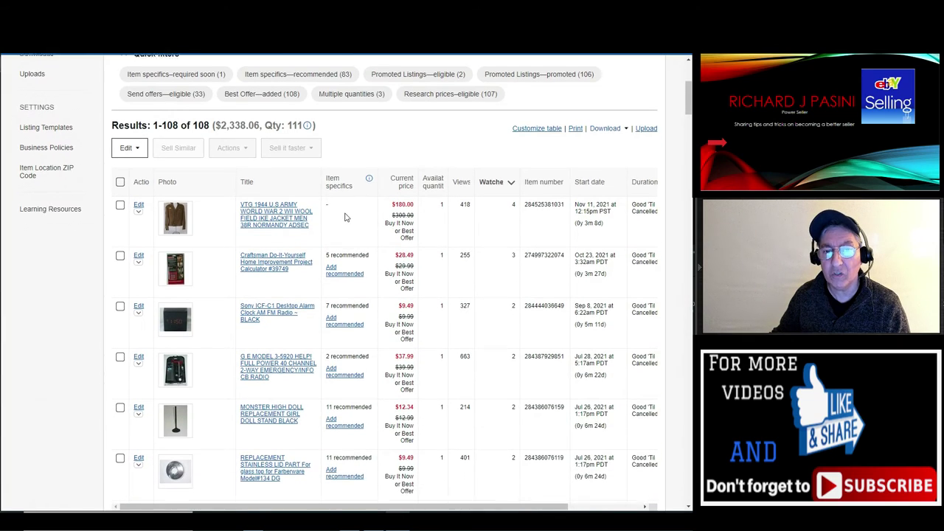
scroll(344, 217, down, 3)
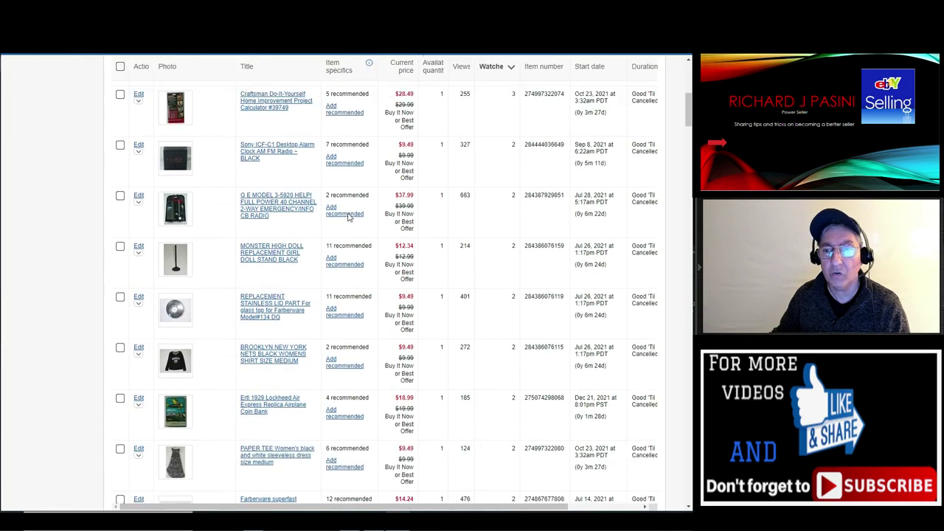
scroll(349, 217, down, 2)
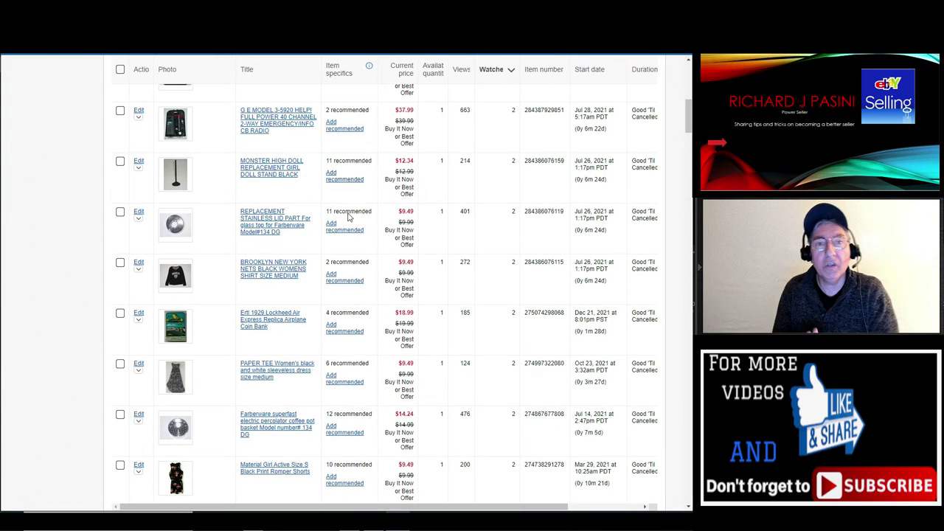